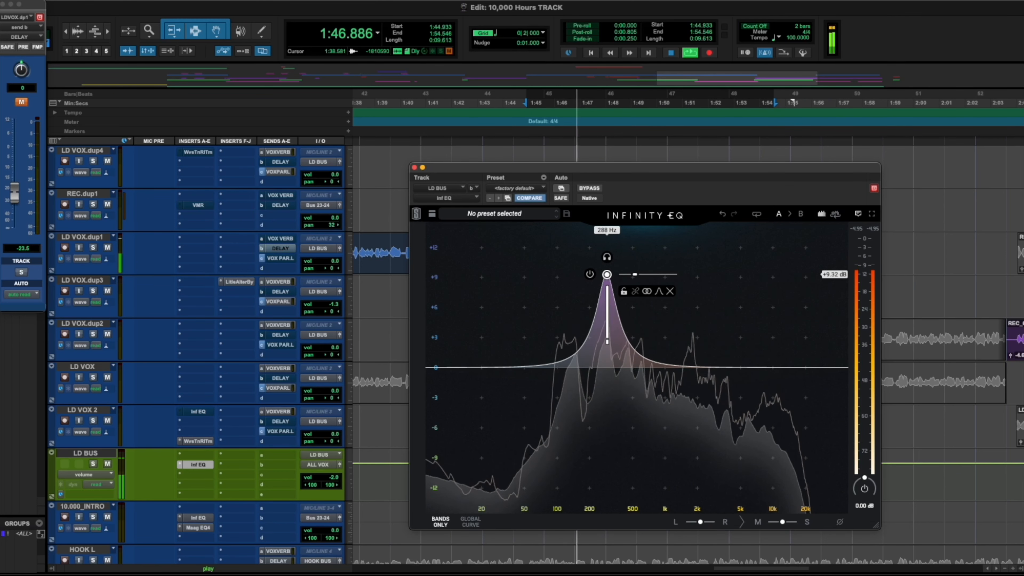
Set the LD BUS EQ's mid band to about -1.6 dB at 324 Hz and add a high-pass band at about 86.6 Hz, adjusting its slope
{"action": "left_click_drag", "start_coordinate": [607, 275], "coordinate": [611, 383]}
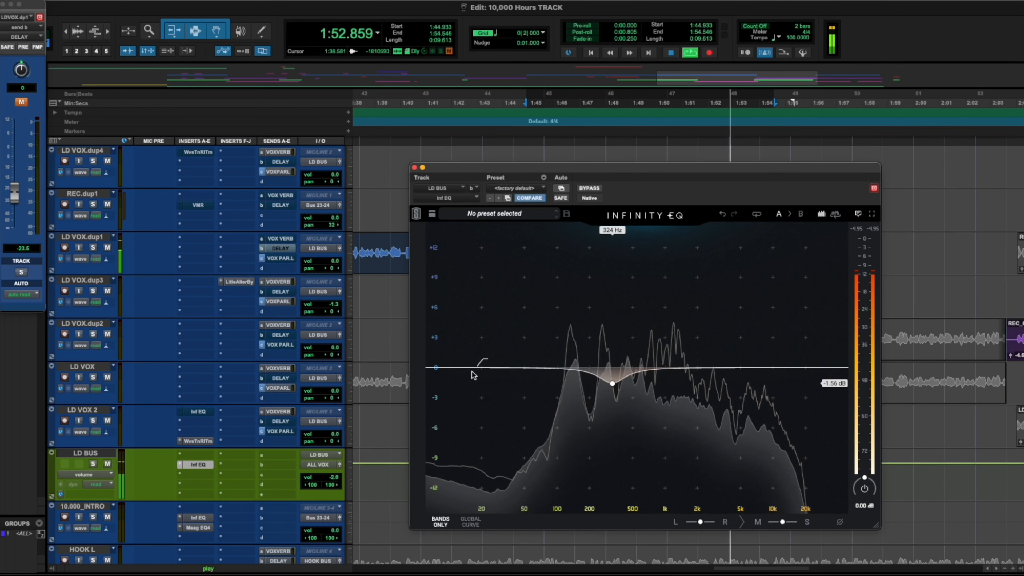
{"action": "key", "text": "space"}
{"action": "left_click", "coordinate": [458, 379]}
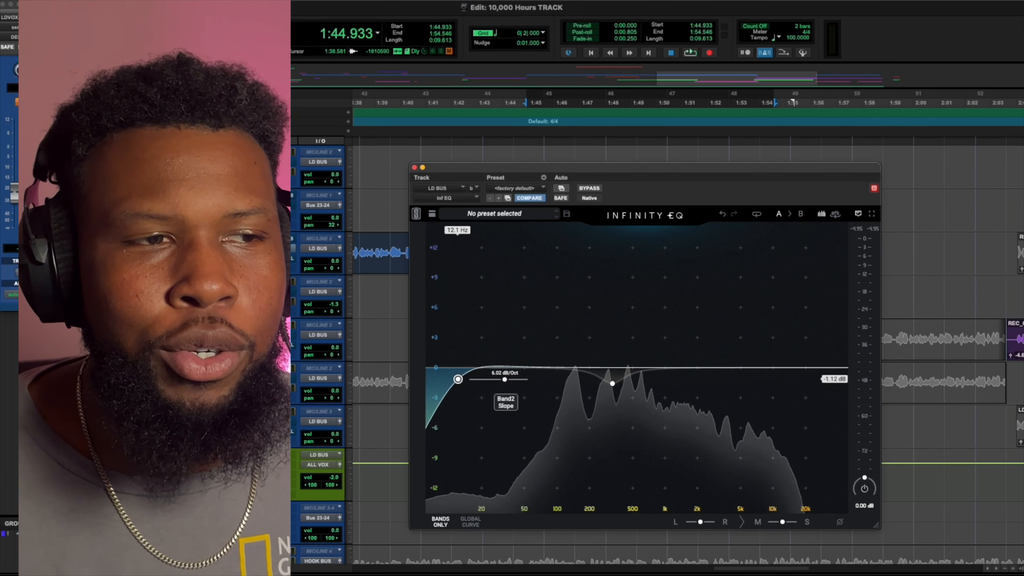
{"action": "left_click_drag", "start_coordinate": [505, 379], "coordinate": [515, 399]}
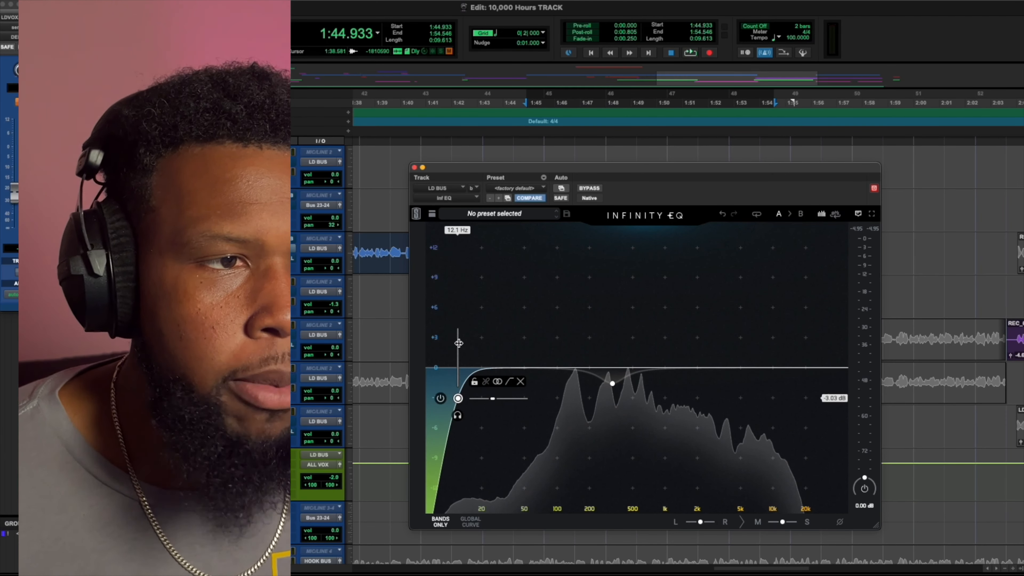
{"action": "left_click_drag", "start_coordinate": [458, 343], "coordinate": [501, 344]}
{"action": "left_click_drag", "start_coordinate": [528, 396], "coordinate": [547, 398]}
{"action": "key", "text": "space"}
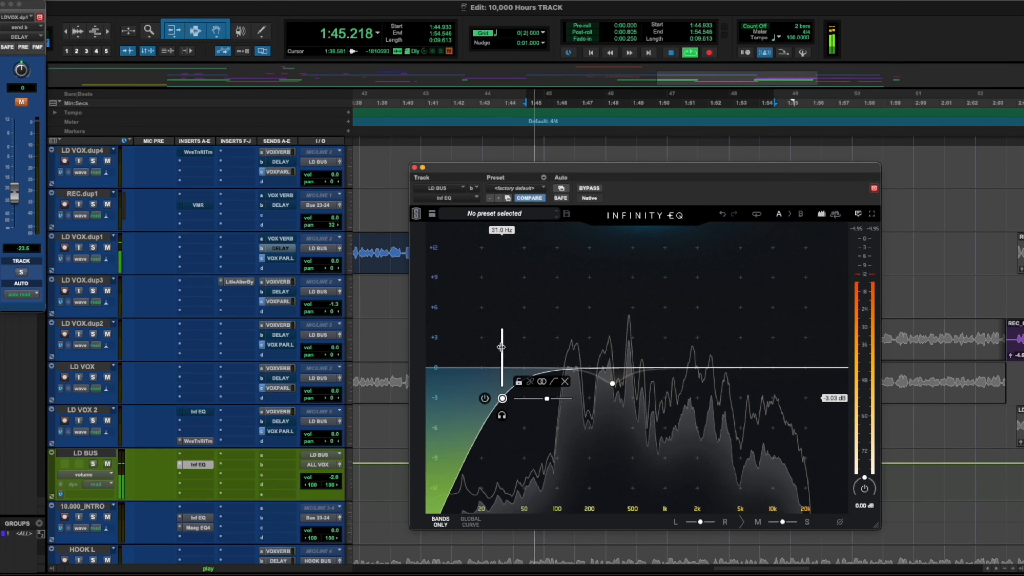
{"action": "left_click_drag", "start_coordinate": [502, 344], "coordinate": [526, 343]}
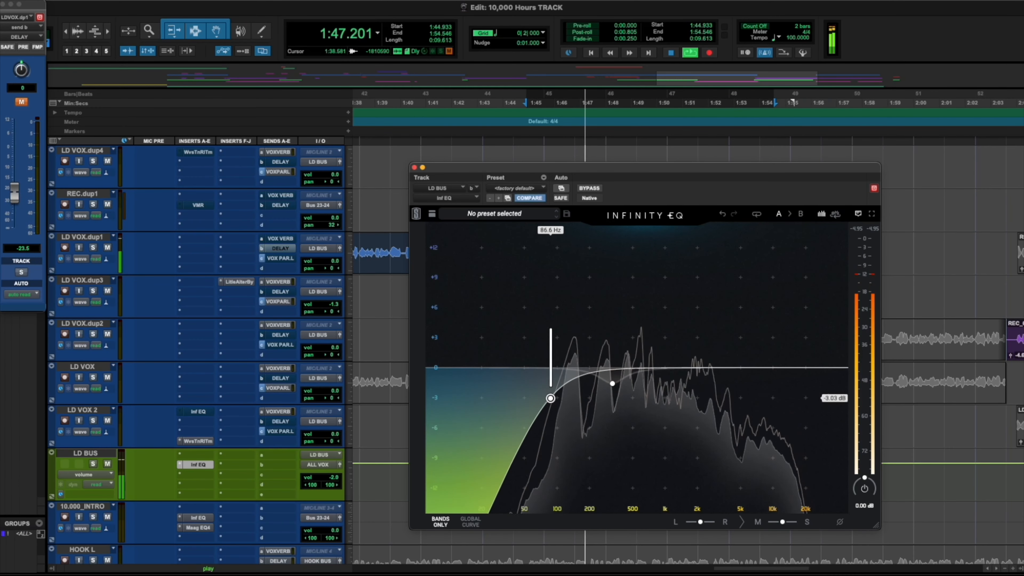
Raise the Infinity EQ's output gain to about +2.9 dB and compare the vocal with the EQ bypassed and active
{"action": "left_click", "coordinate": [589, 188]}
{"action": "left_click", "coordinate": [592, 191]}
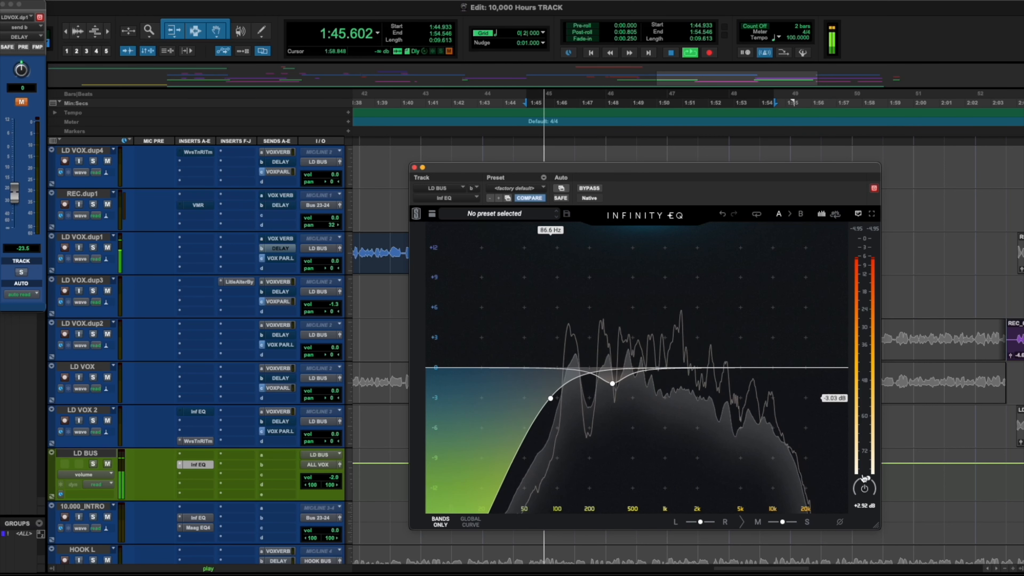
{"action": "left_click", "coordinate": [590, 189]}
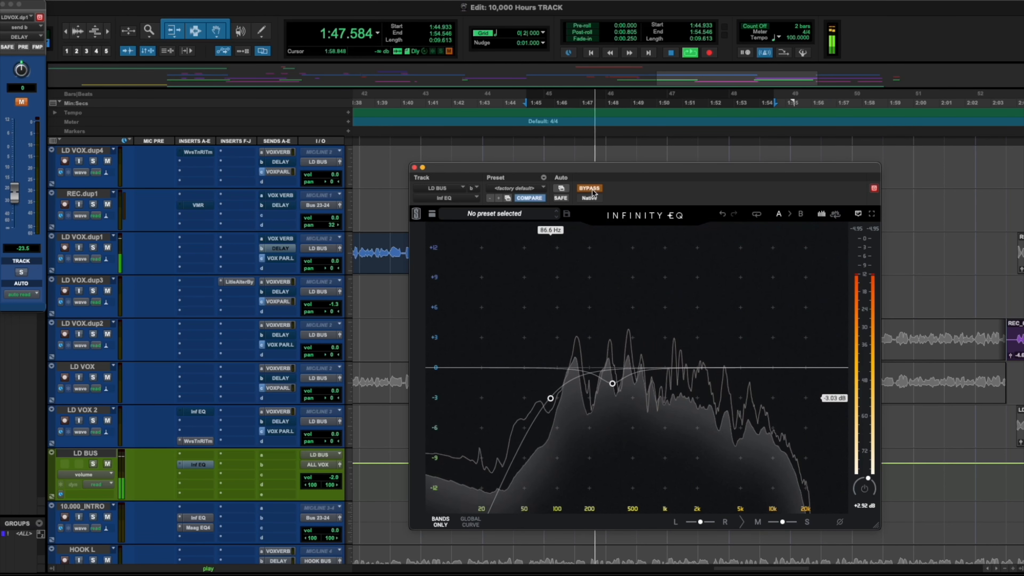
{"action": "left_click", "coordinate": [591, 191]}
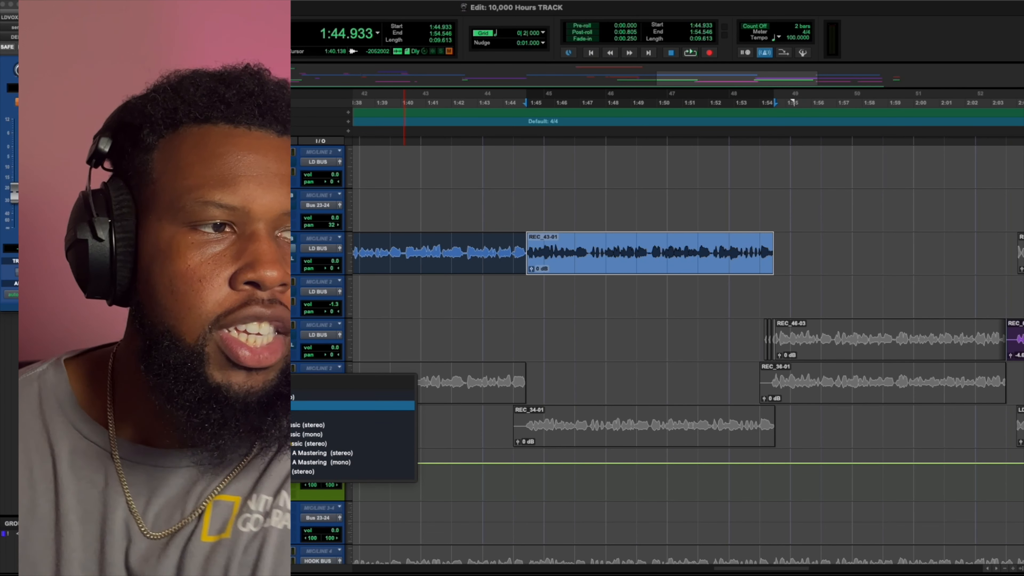
Insert a CLA-76 compressor on LD BUS and lower its output to about -22, comparing against bypass
{"action": "left_click", "coordinate": [404, 405]}
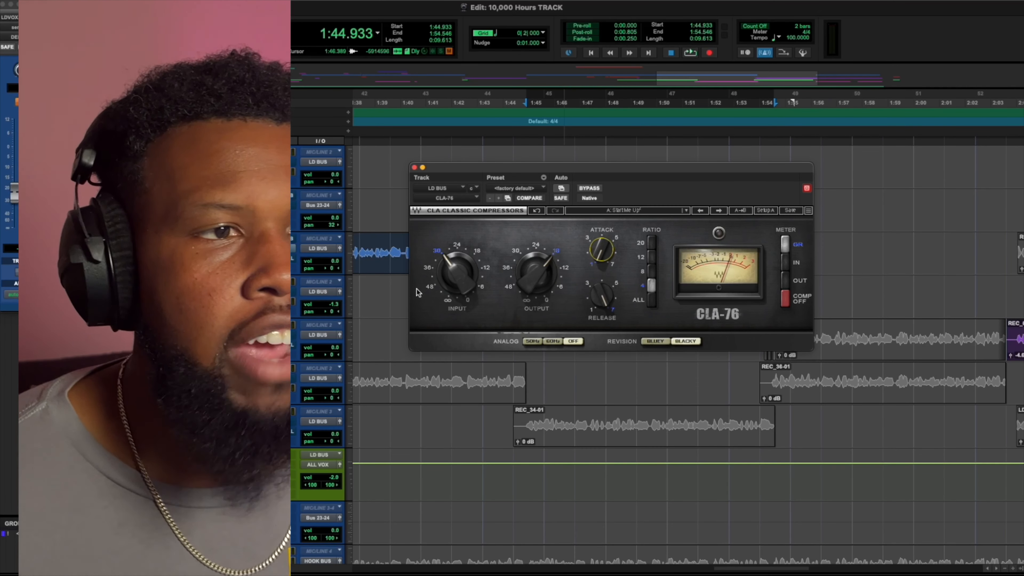
{"action": "mouse_move", "coordinate": [539, 275]}
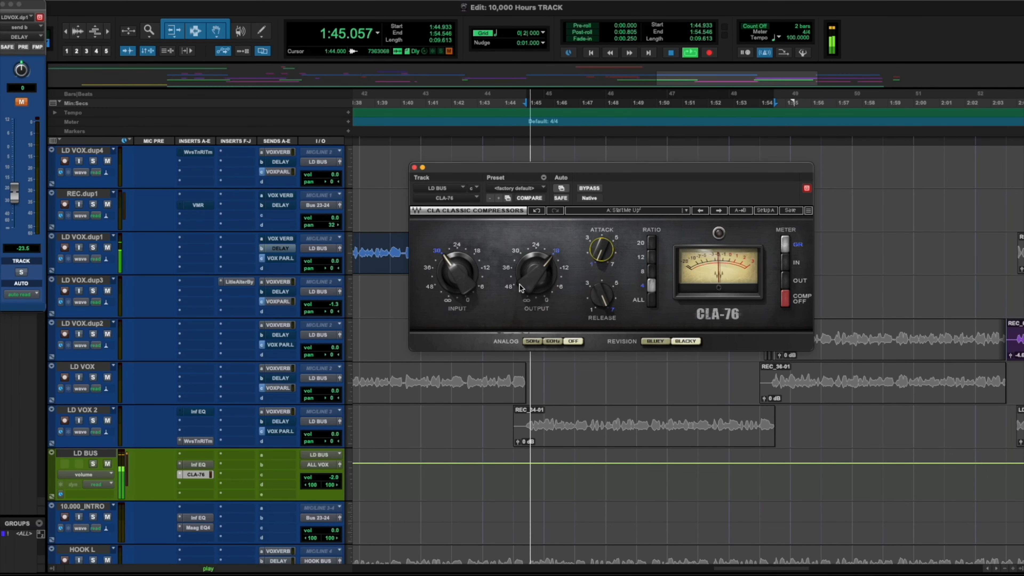
{"action": "left_click_drag", "start_coordinate": [520, 287], "coordinate": [520, 289]}
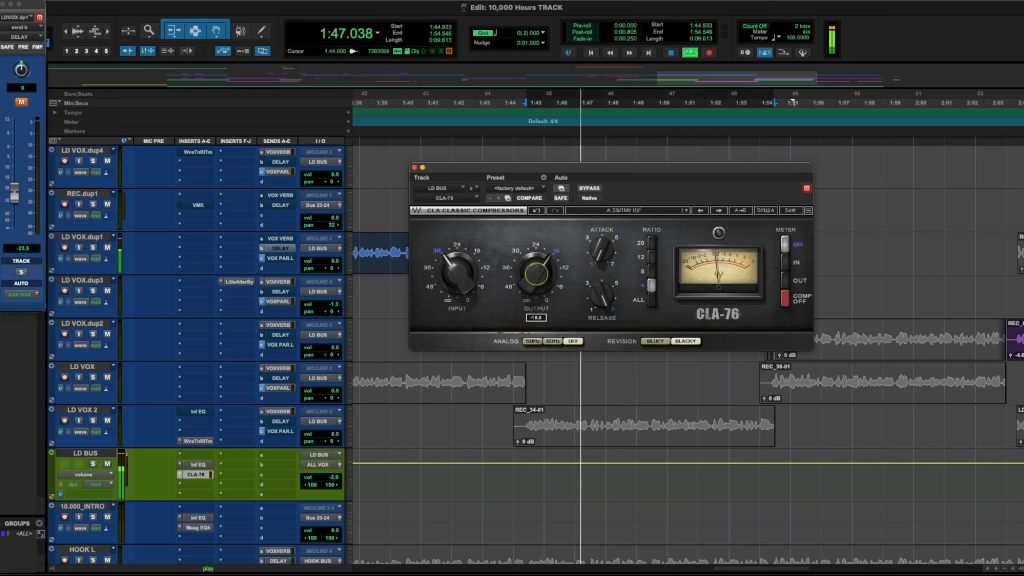
{"action": "left_click", "coordinate": [591, 189]}
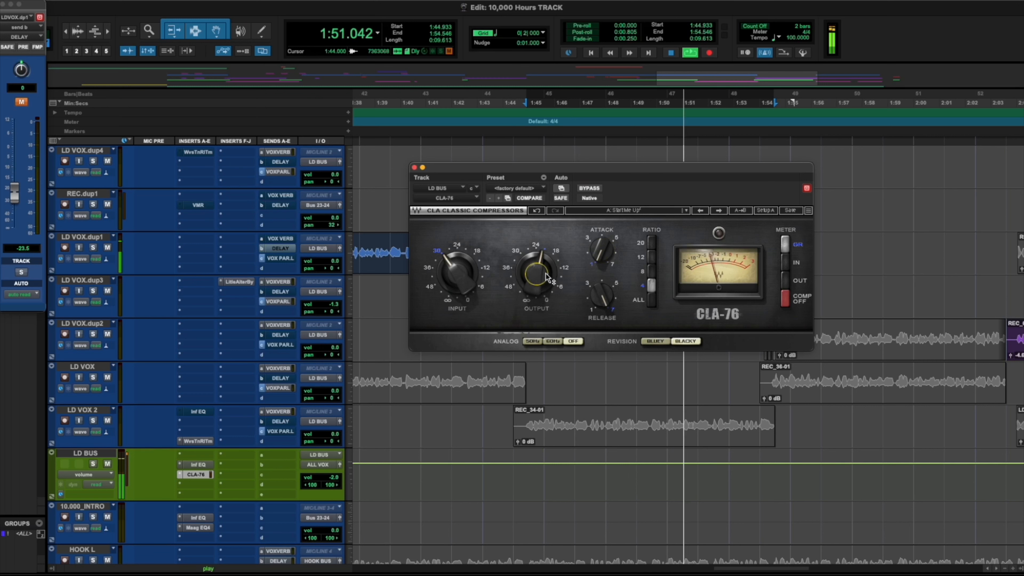
{"action": "mouse_move", "coordinate": [541, 270]}
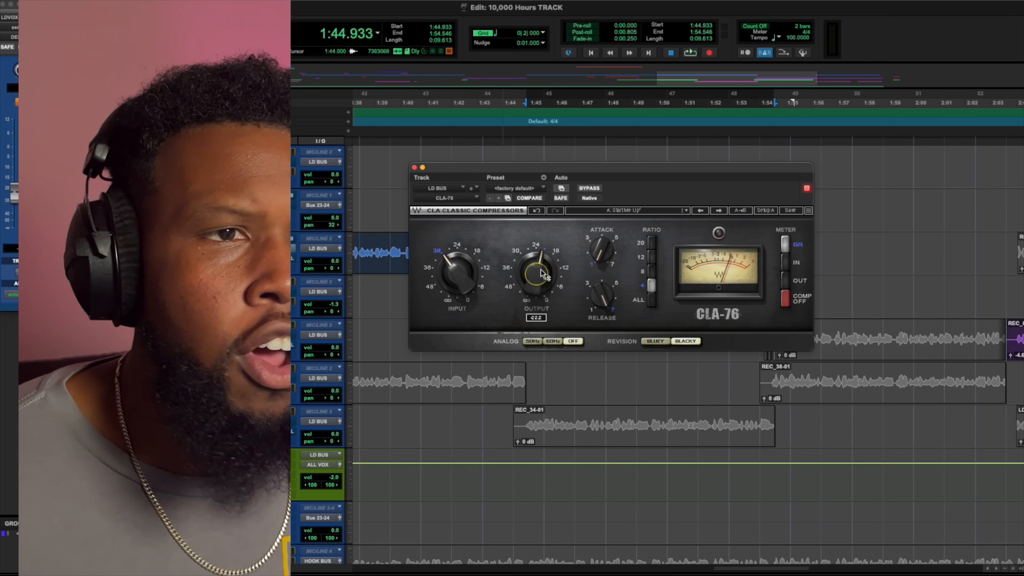
Play the loop, compare the CLA-76 bypassed and active, and raise its output slightly to match levels
{"action": "key", "text": "space"}
{"action": "left_click", "coordinate": [590, 188]}
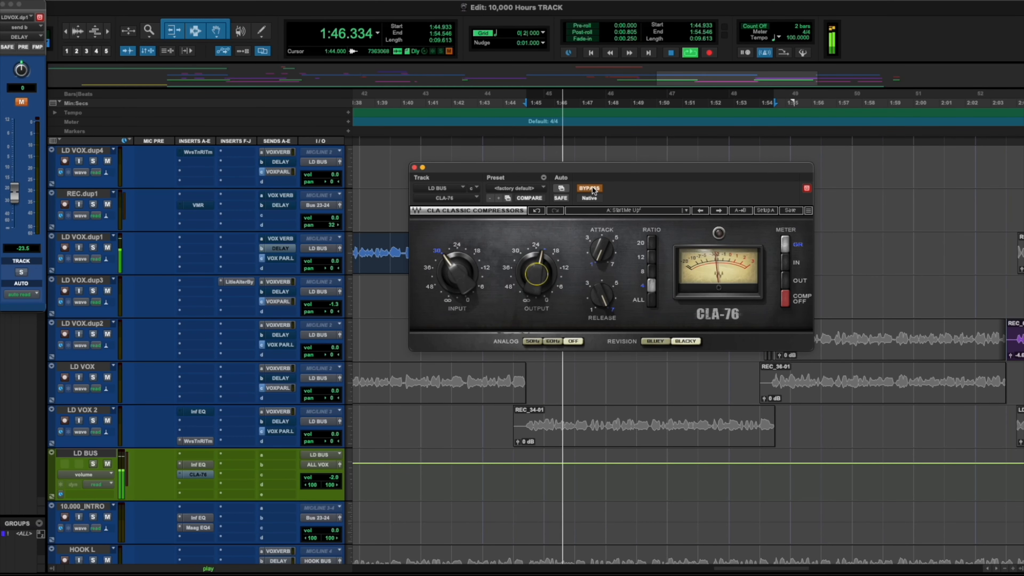
{"action": "left_click", "coordinate": [590, 188]}
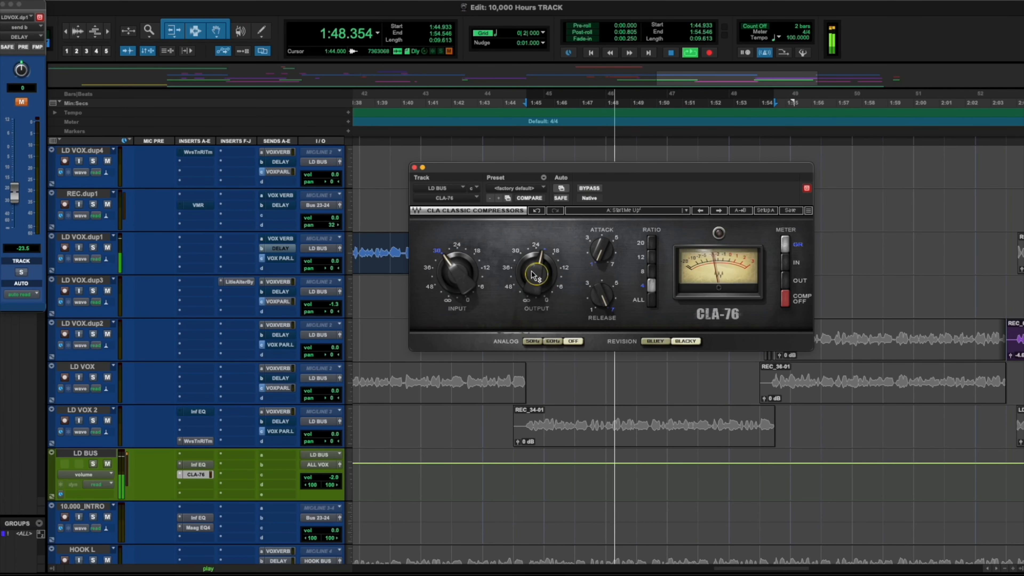
{"action": "left_click_drag", "start_coordinate": [530, 271], "coordinate": [531, 269]}
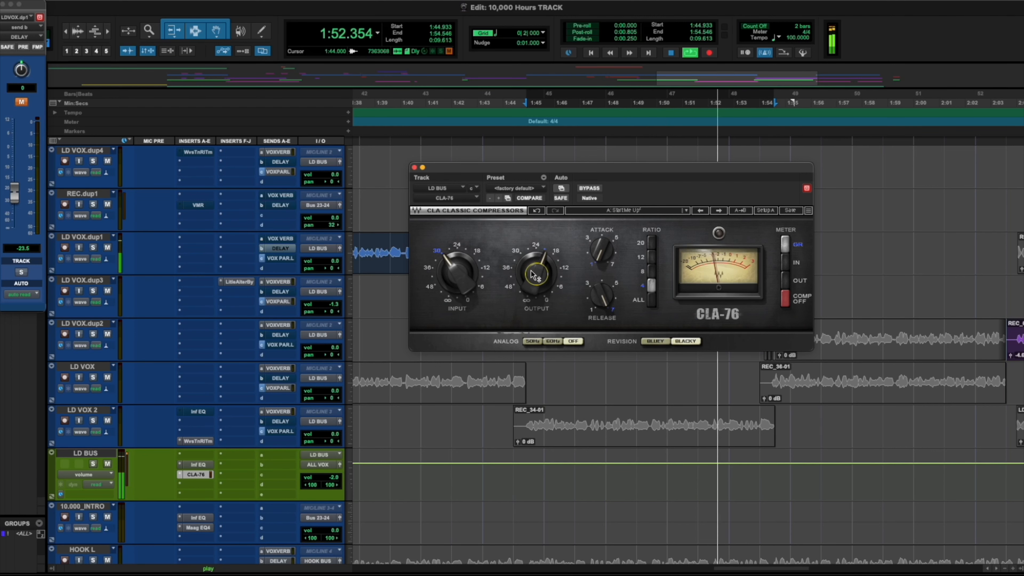
{"action": "left_click", "coordinate": [589, 189]}
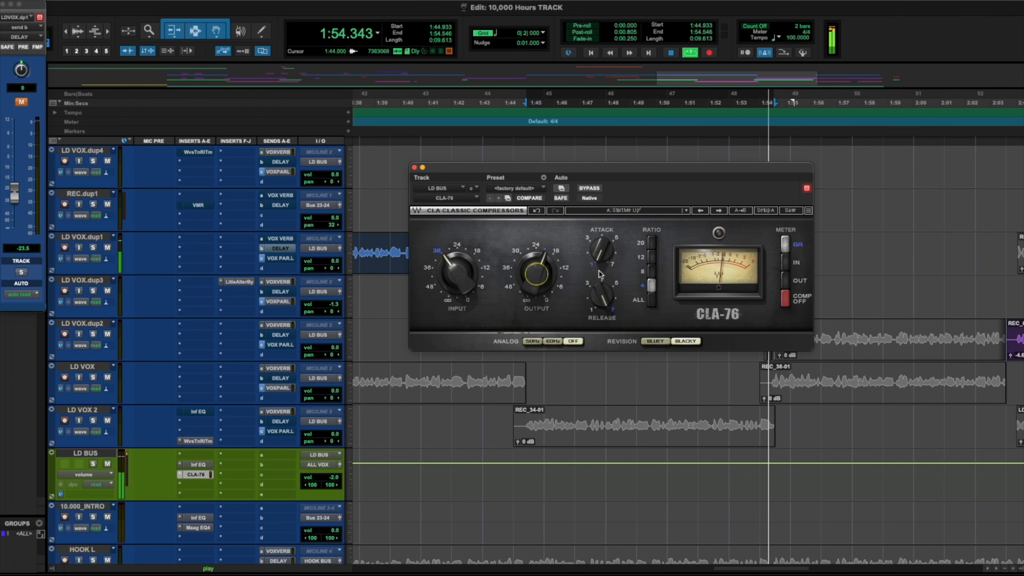
{"action": "left_click", "coordinate": [590, 188]}
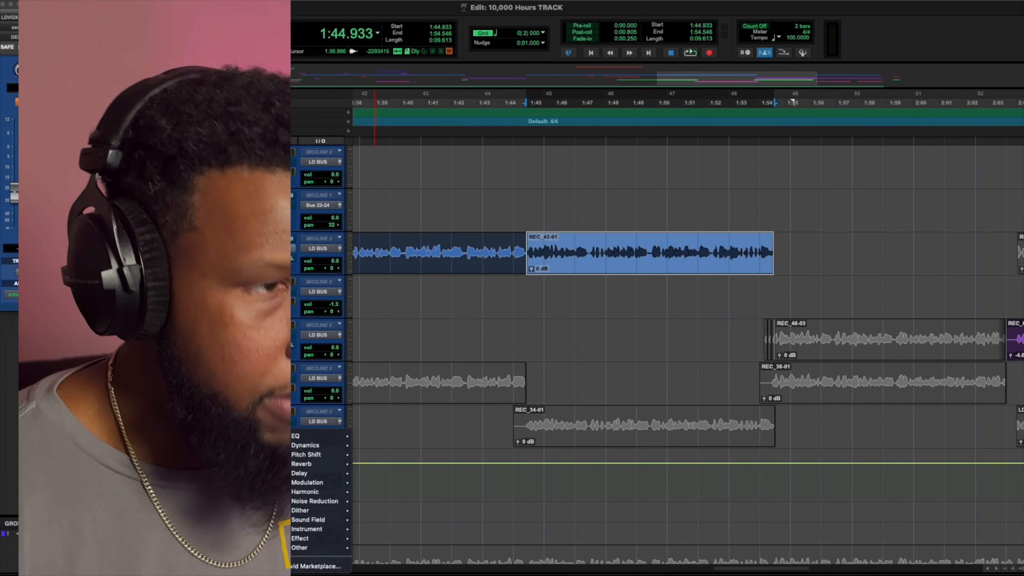
Insert an EQ3 7-Band on LD BUS and boost its LF band 9.9 dB at 254.3 Hz during playback
{"action": "type", "text": "eq"}
{"action": "left_click", "coordinate": [293, 418]}
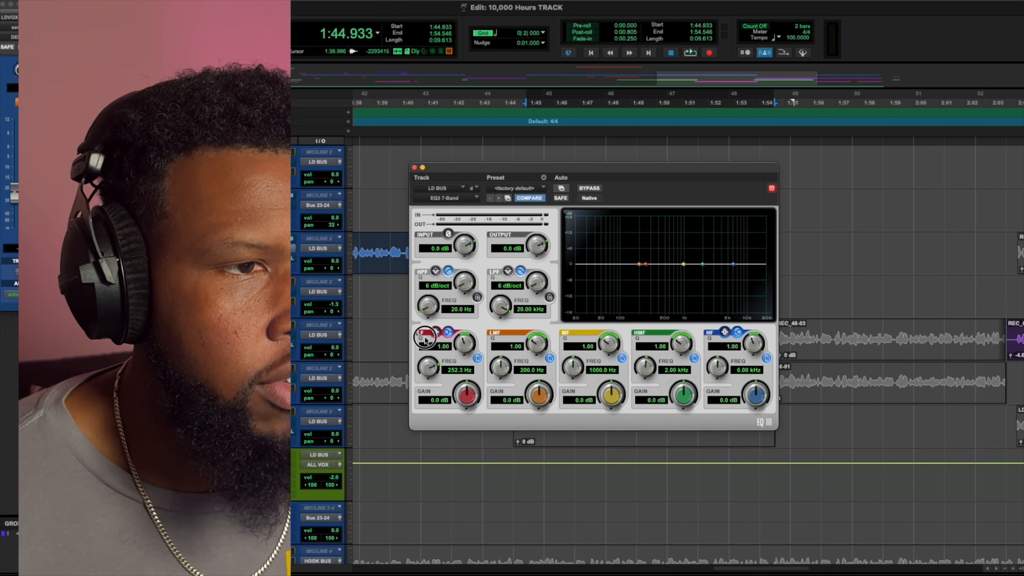
{"action": "key", "text": "space"}
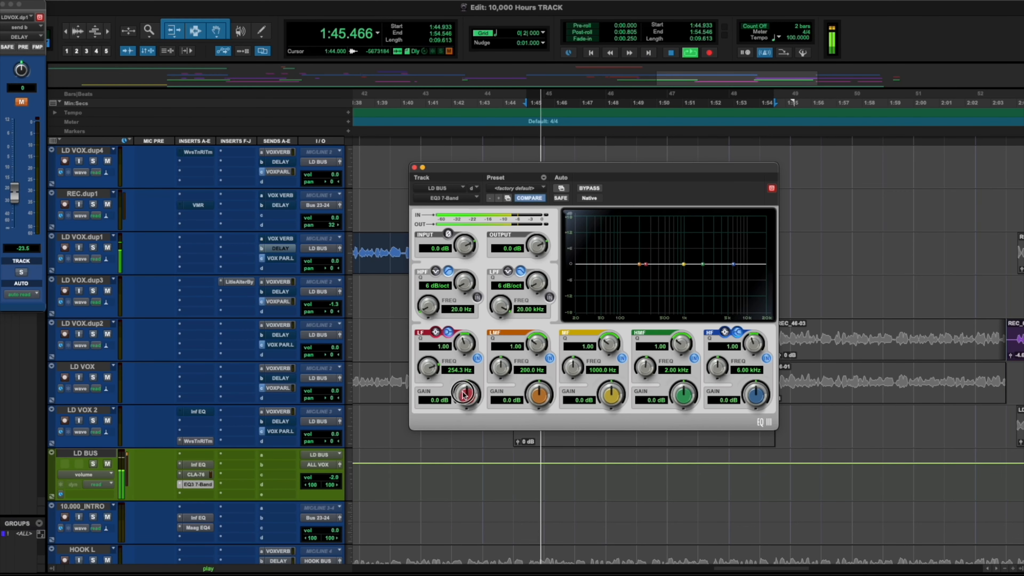
{"action": "left_click_drag", "start_coordinate": [463, 394], "coordinate": [464, 357]}
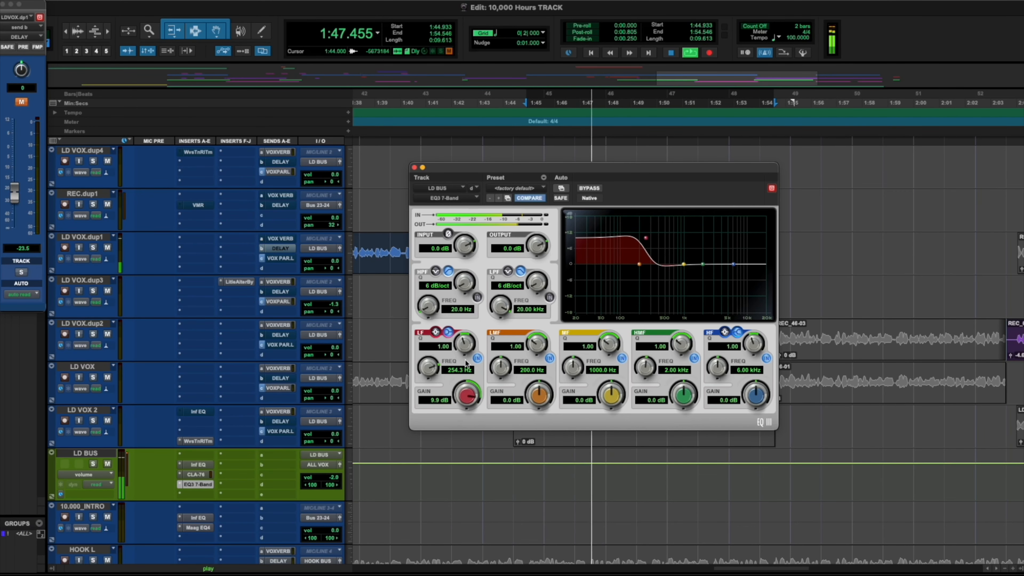
Set the LMF band's frequency to 313.9 Hz with the LF band switched off, then re-enable the LF band
{"action": "left_click", "coordinate": [477, 358]}
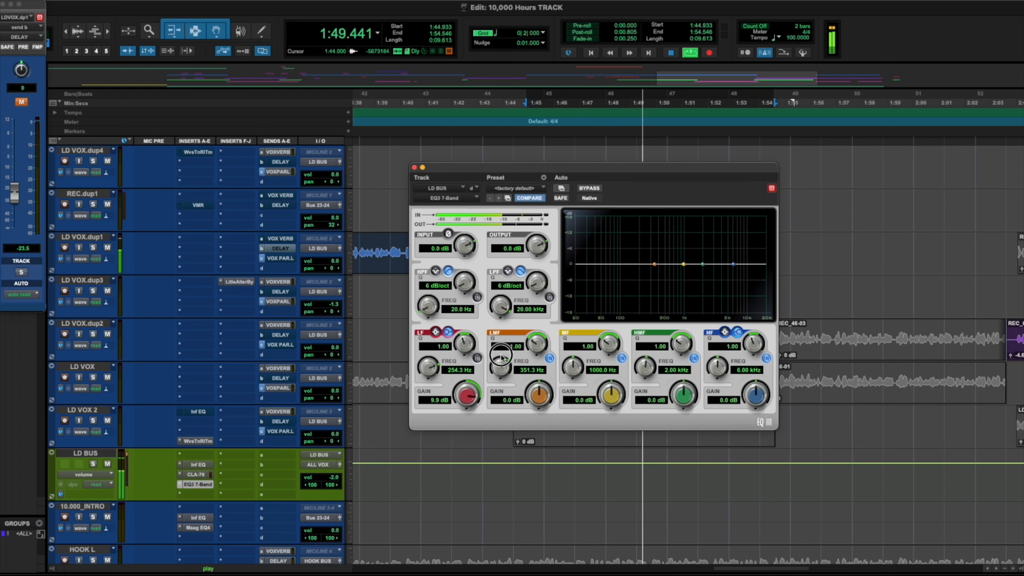
{"action": "left_click_drag", "start_coordinate": [500, 356], "coordinate": [501, 363]}
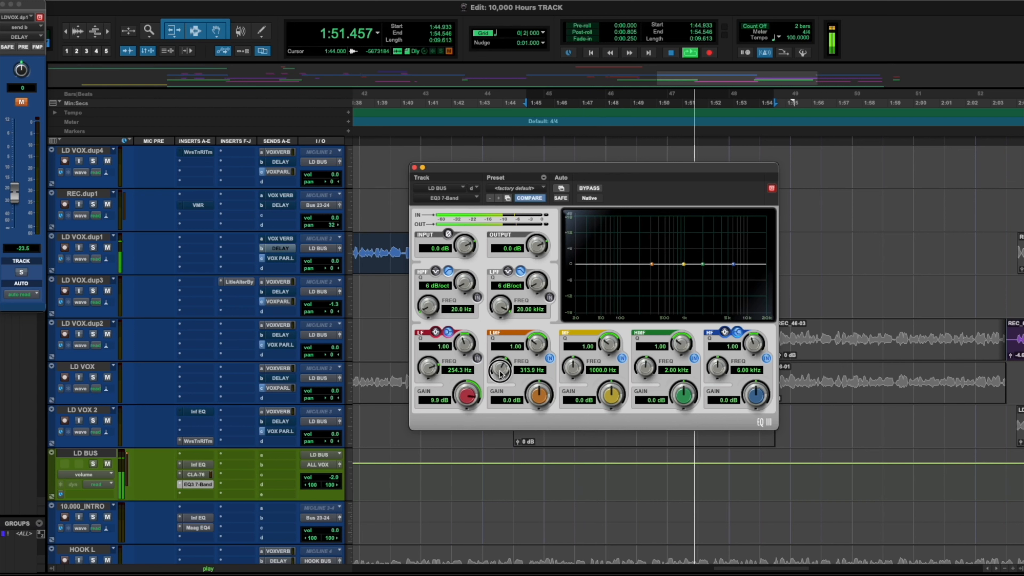
{"action": "left_click", "coordinate": [475, 356]}
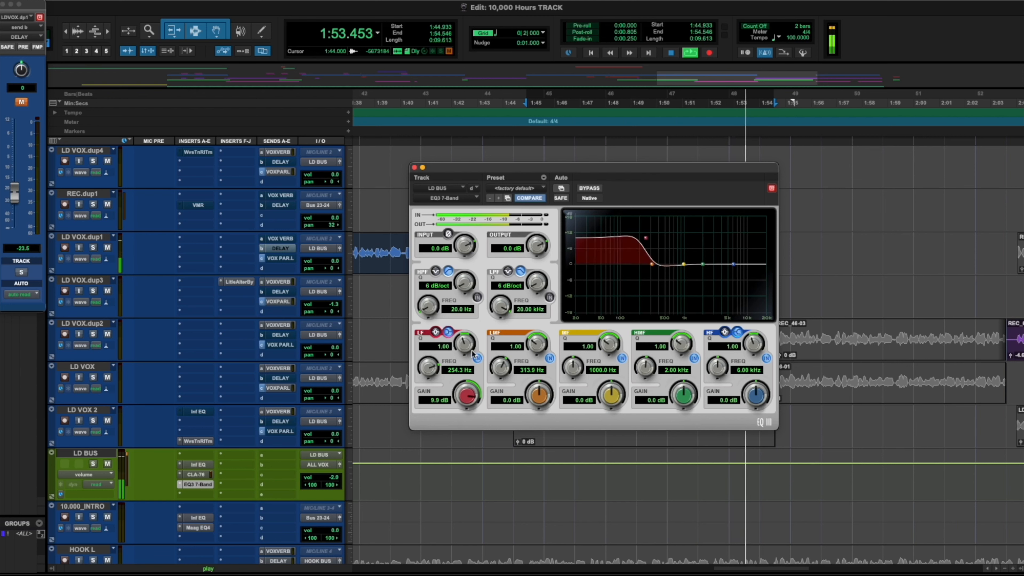
Change the LF band to a peak shape with 1.7 dB gain and compare the EQ3 7-Band bypassed and active
{"action": "left_click", "coordinate": [447, 332]}
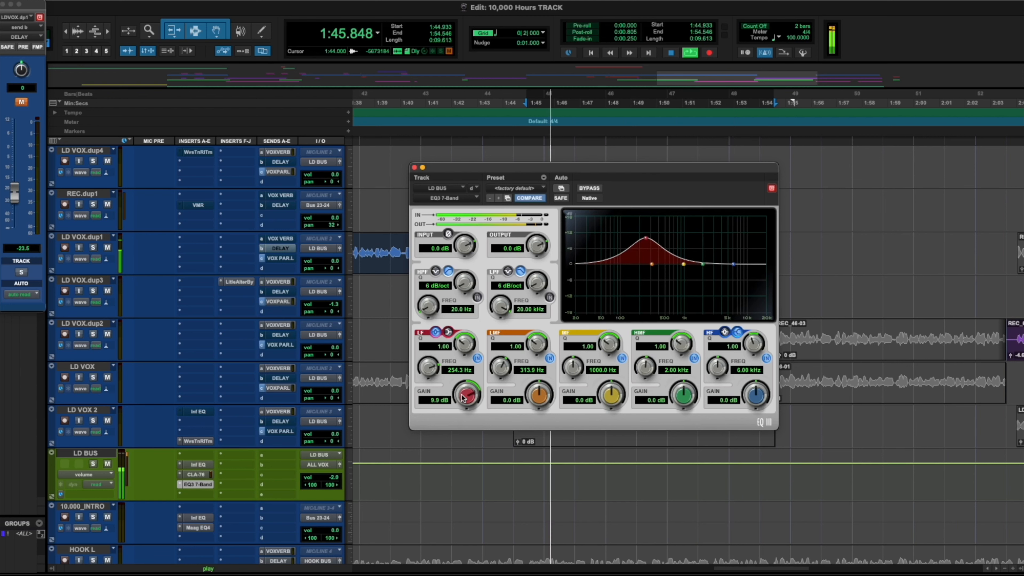
{"action": "left_click_drag", "start_coordinate": [462, 397], "coordinate": [453, 439]}
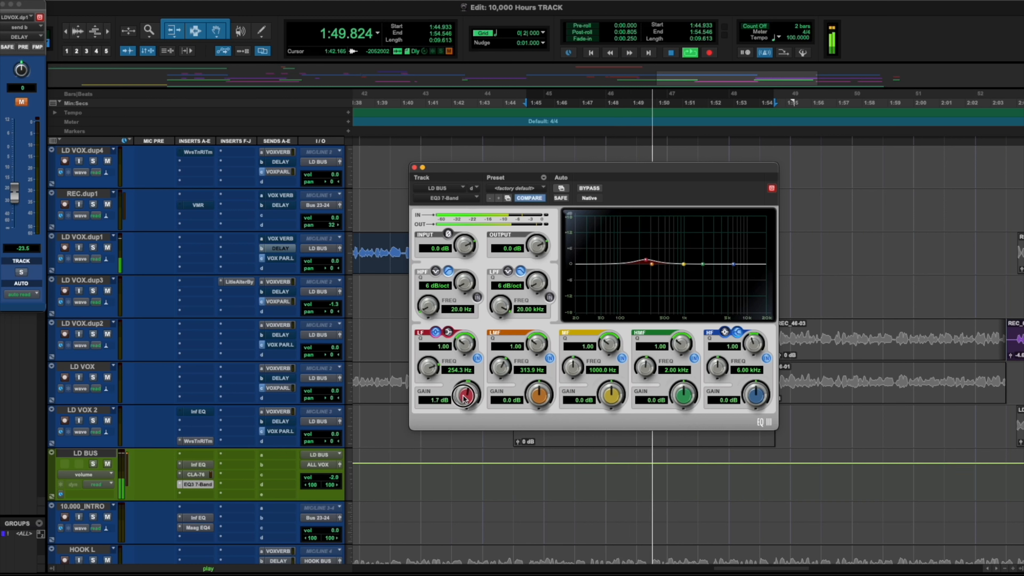
{"action": "left_click", "coordinate": [589, 188]}
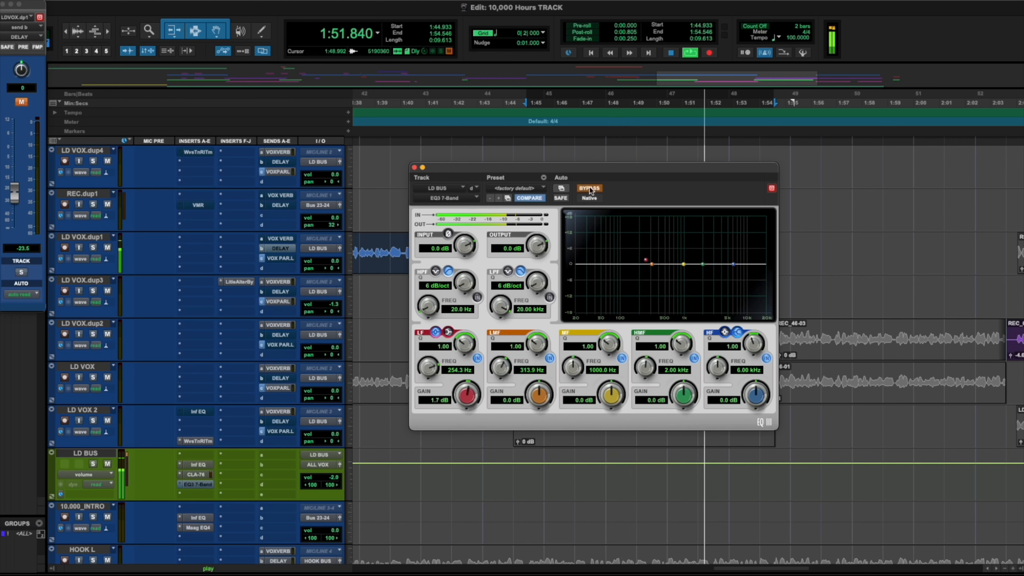
{"action": "left_click", "coordinate": [589, 188]}
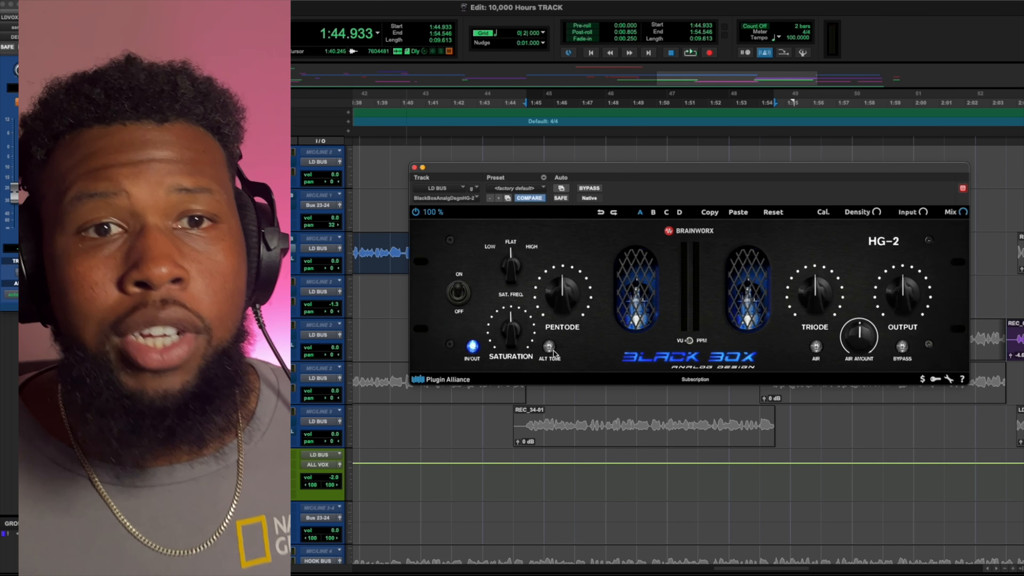
Lower the Black Box HG-2's output during playback and compare the vocal with the plug-in switched off and on
{"action": "key", "text": "space"}
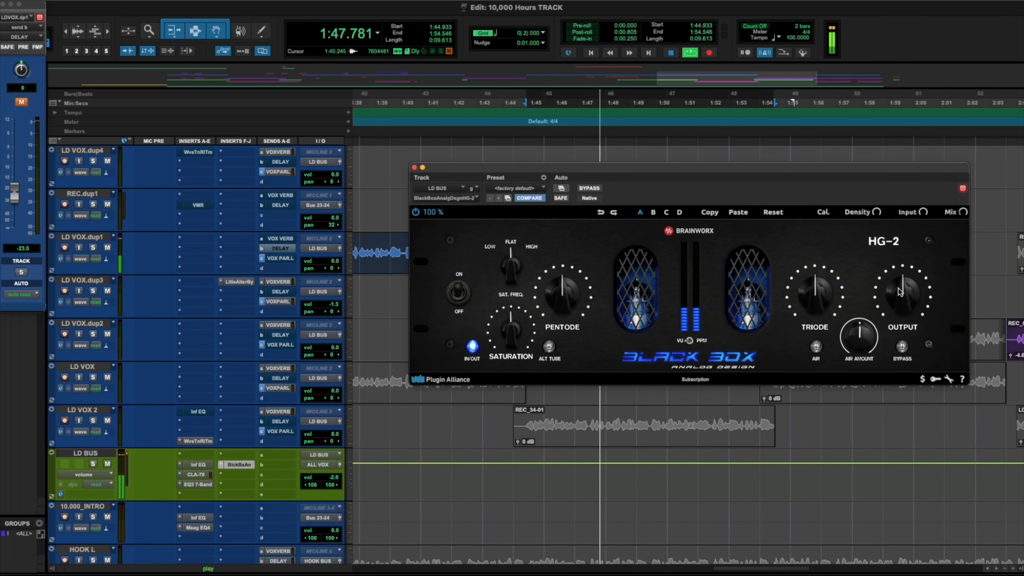
{"action": "left_click_drag", "start_coordinate": [900, 291], "coordinate": [899, 304]}
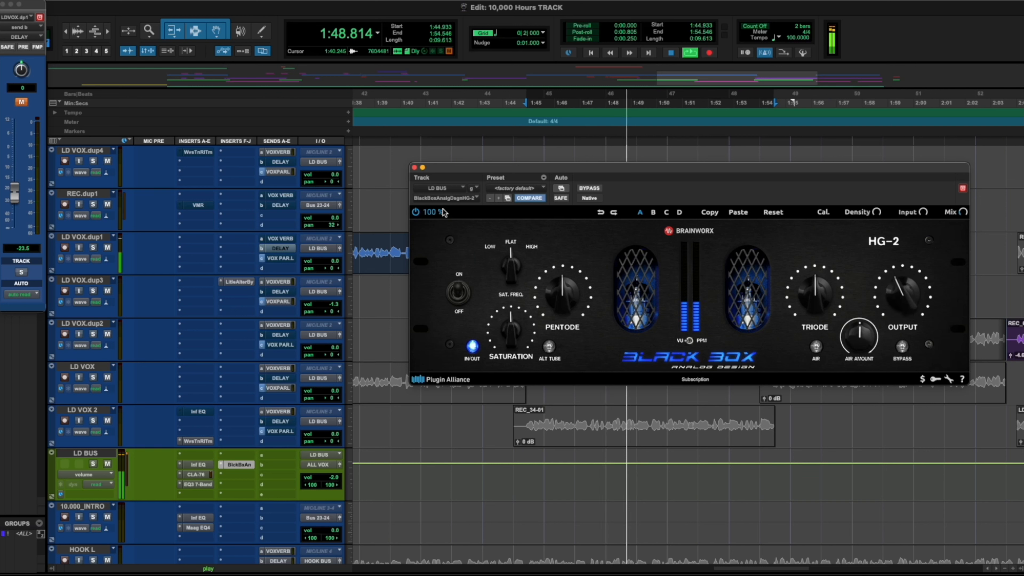
{"action": "left_click", "coordinate": [415, 214]}
{"action": "left_click", "coordinate": [416, 213]}
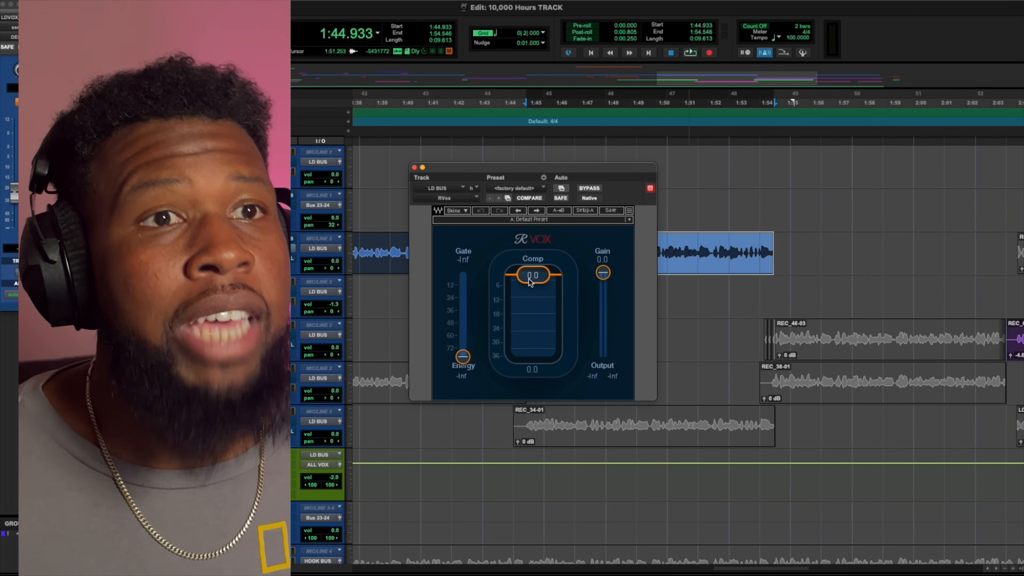
Play the loop and set RVox's compression to -4.5 and its gain to -4.1 on LD BUS
{"action": "key", "text": "space"}
{"action": "left_click_drag", "start_coordinate": [531, 277], "coordinate": [531, 285]}
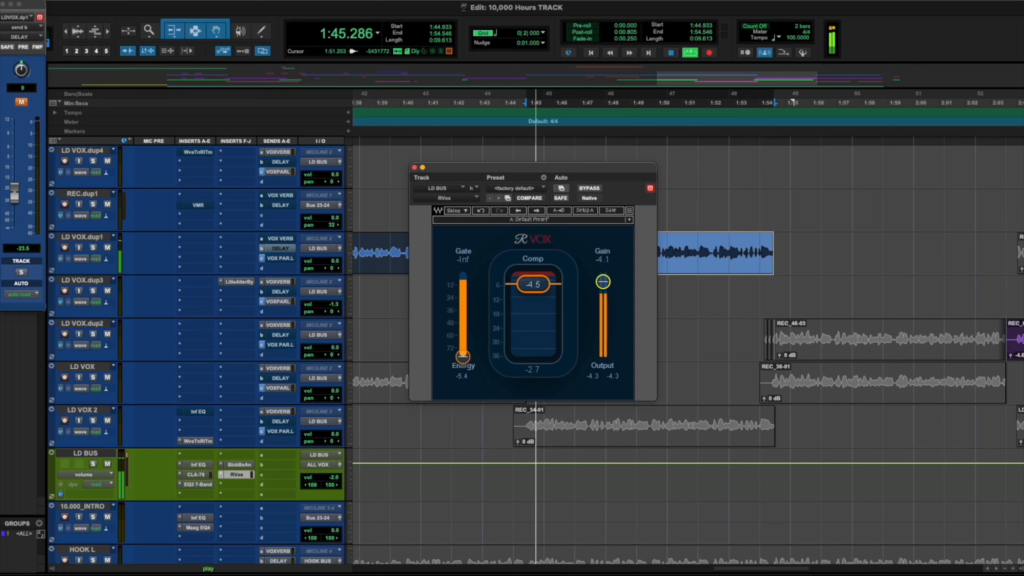